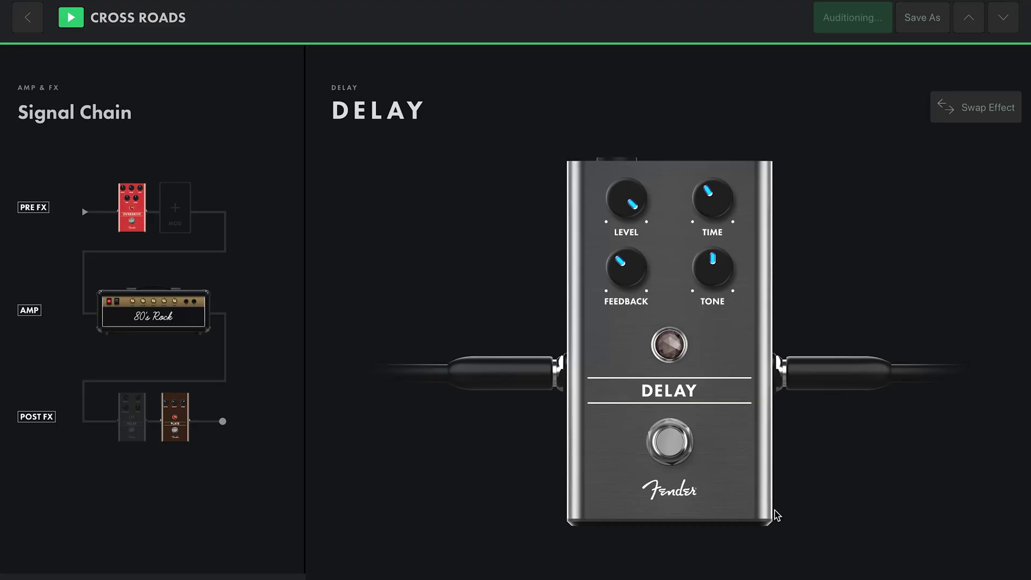
Switch the Delay pedal on
click(671, 442)
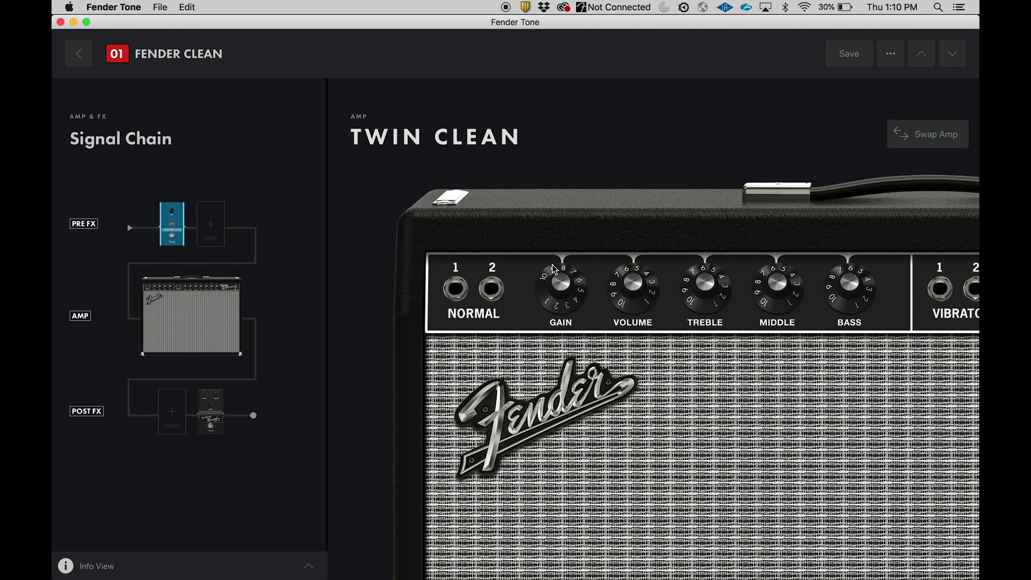
Load 02 Silky Solo and add a Vibratone to its empty modulation slot
click(79, 54)
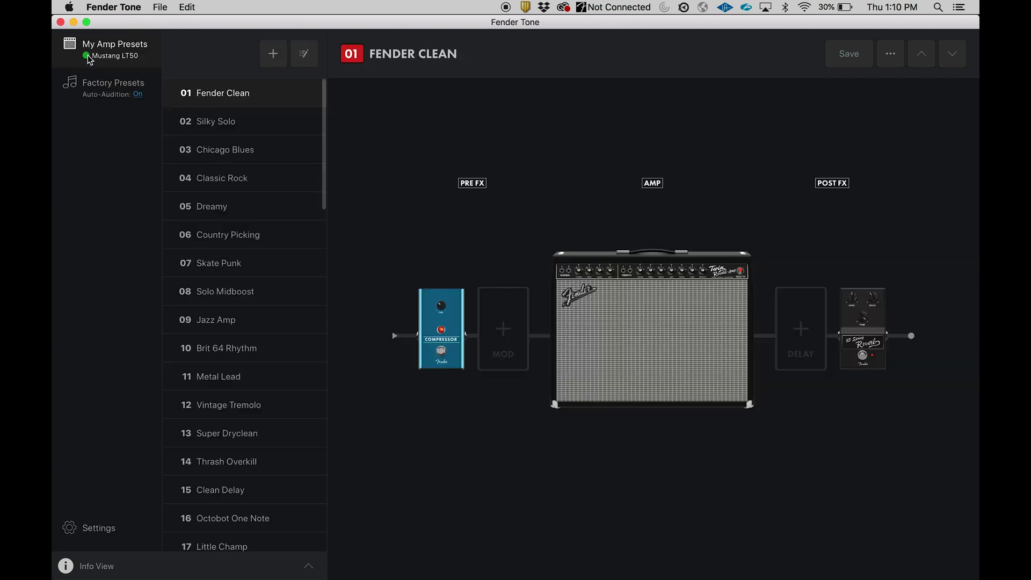
click(204, 124)
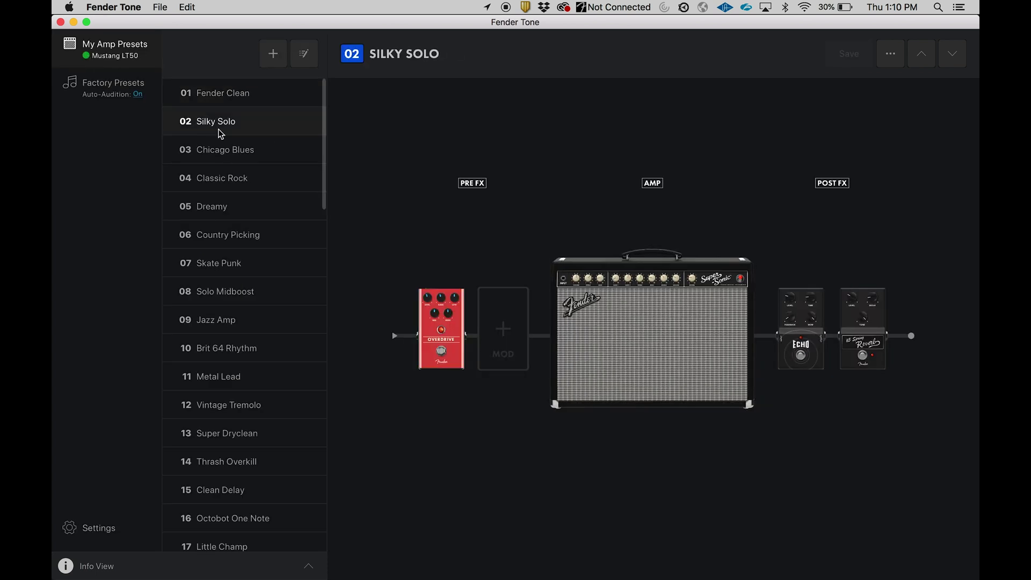
click(502, 327)
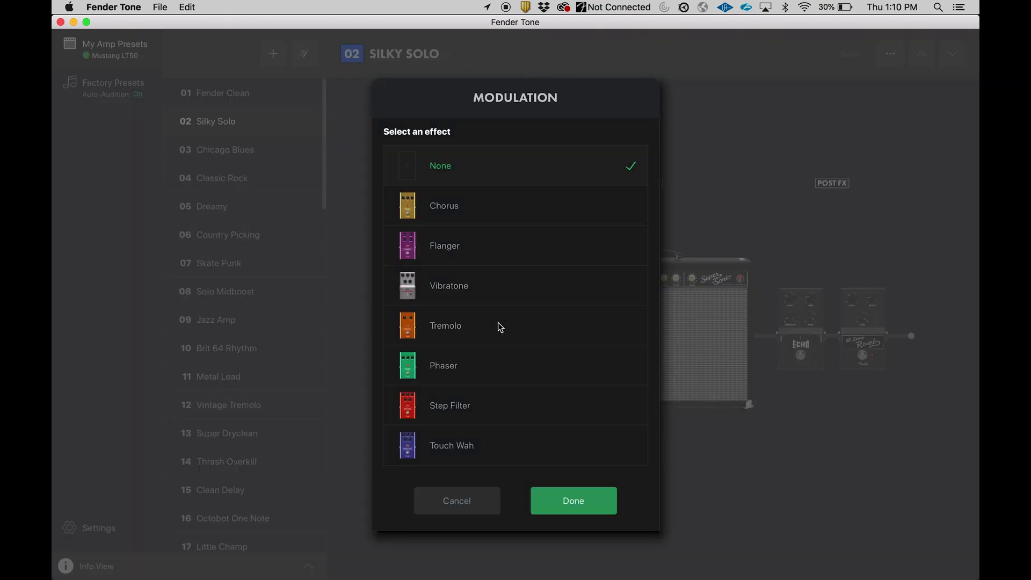
click(461, 292)
click(569, 501)
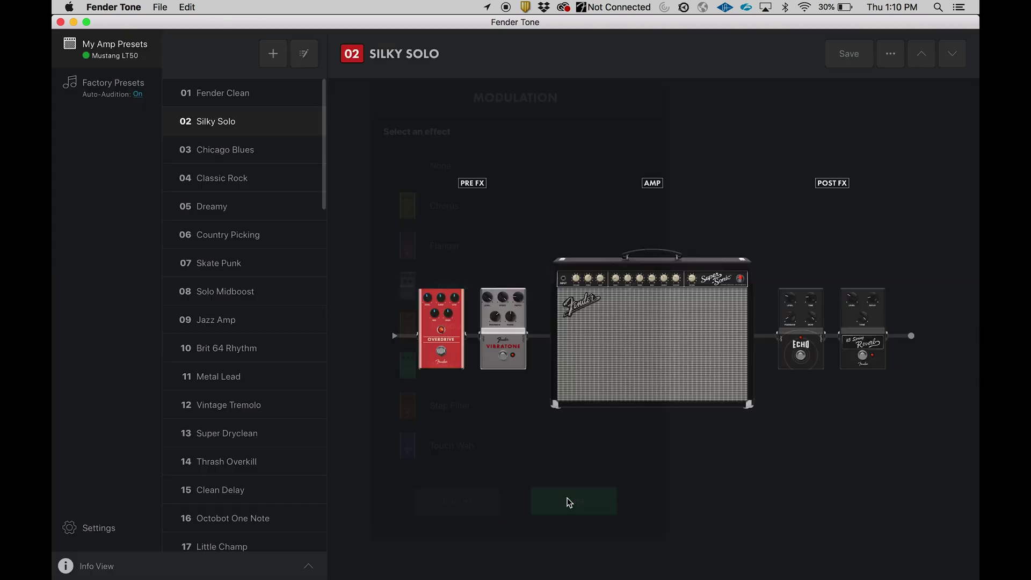
Bring up the Vibratone's settings and save the Silky Solo preset
click(511, 366)
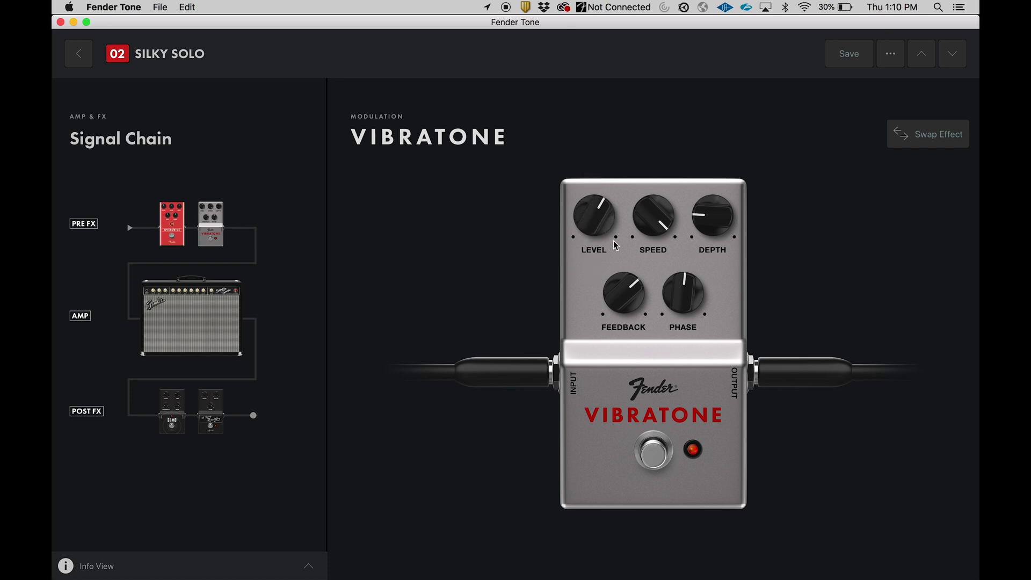
click(844, 60)
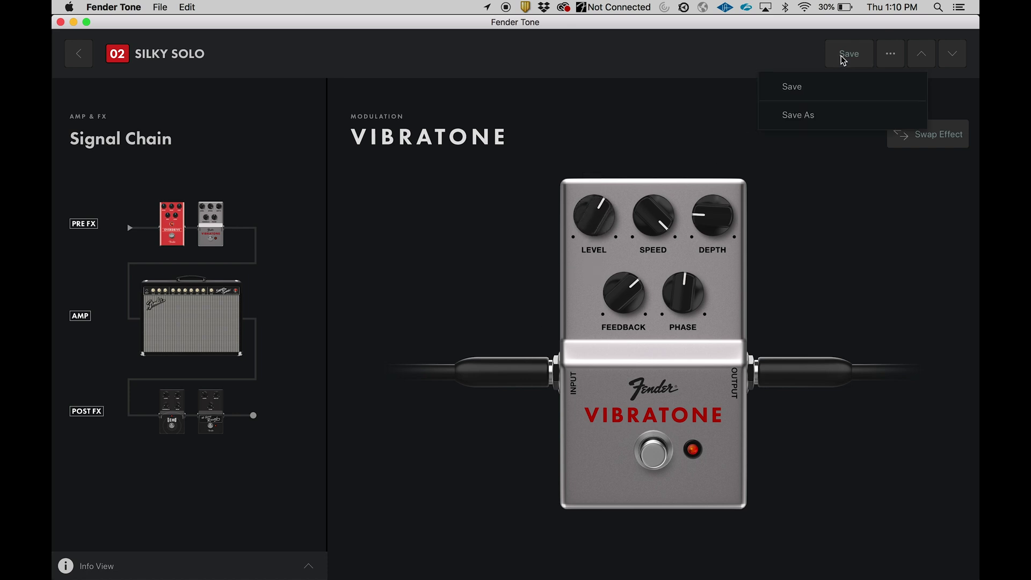
click(831, 94)
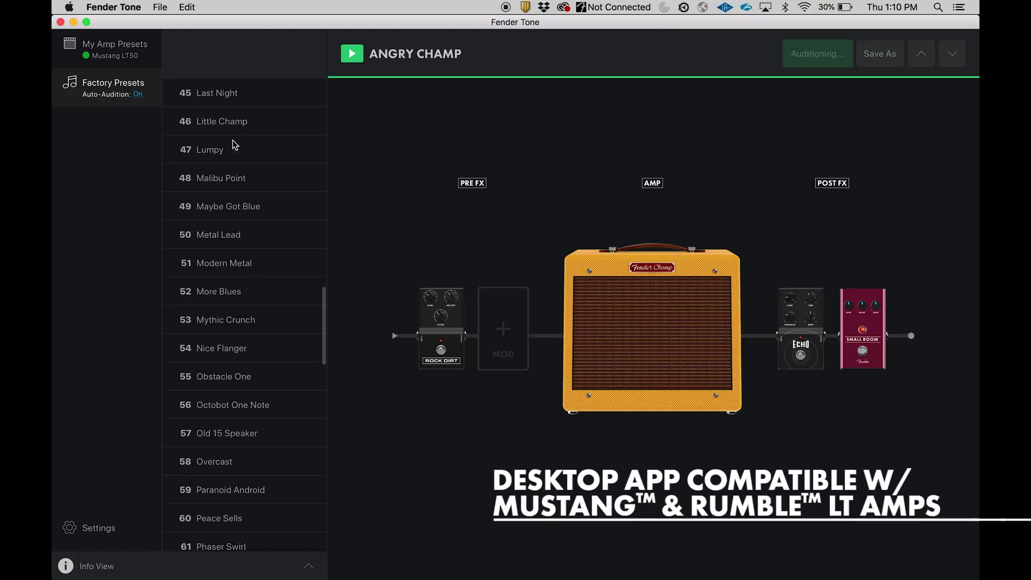
scroll(235, 144, down, 8)
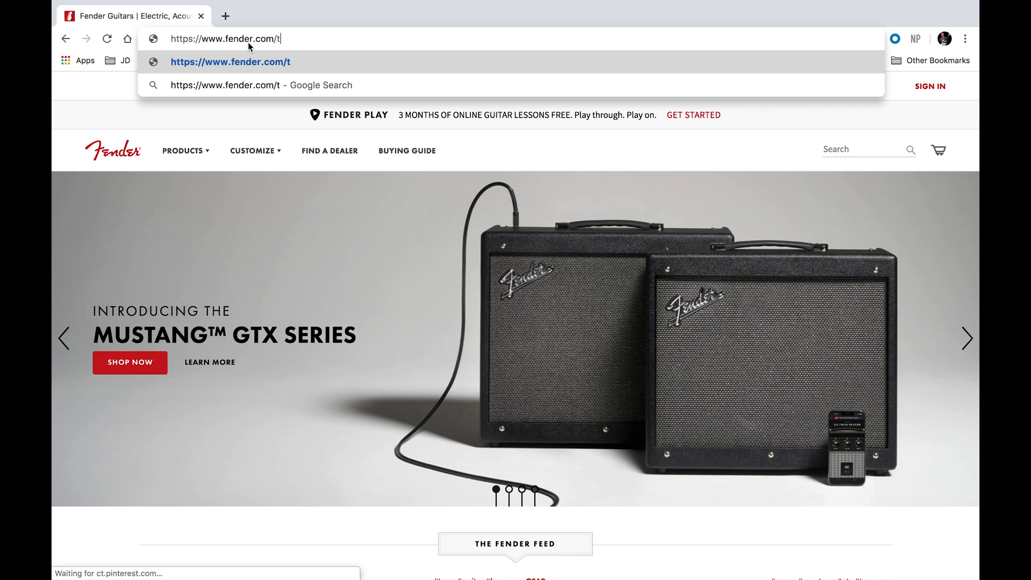
Load fender.com/tone and start the Mac desktop download of Fender Tone
key(Return)
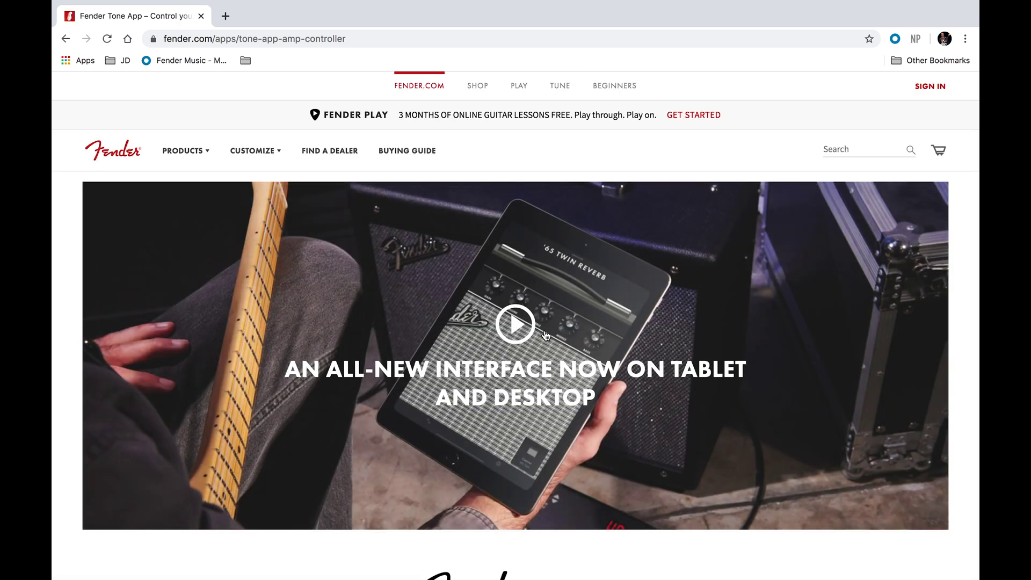
scroll(546, 335, down, 10)
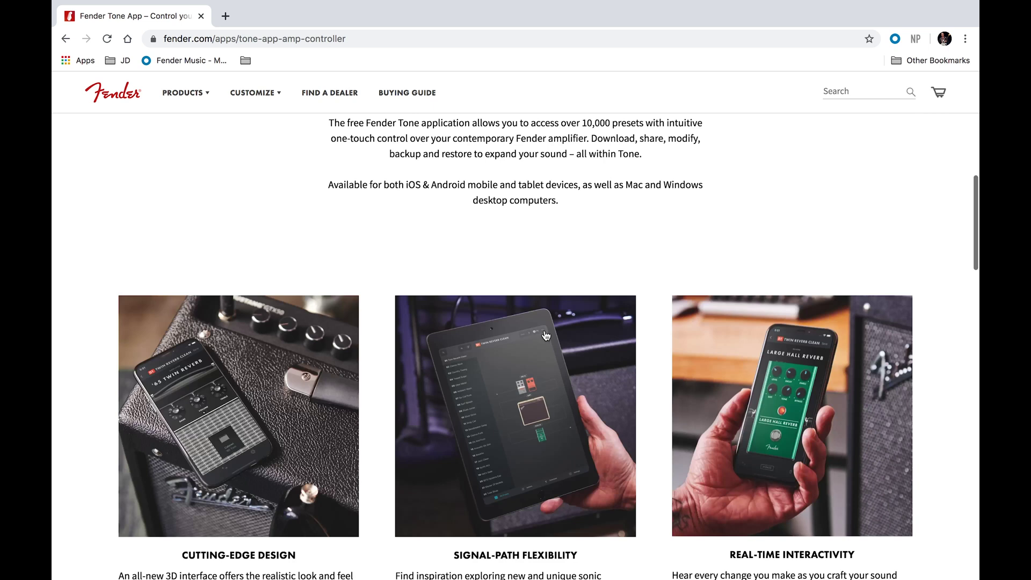
scroll(546, 335, down, 10)
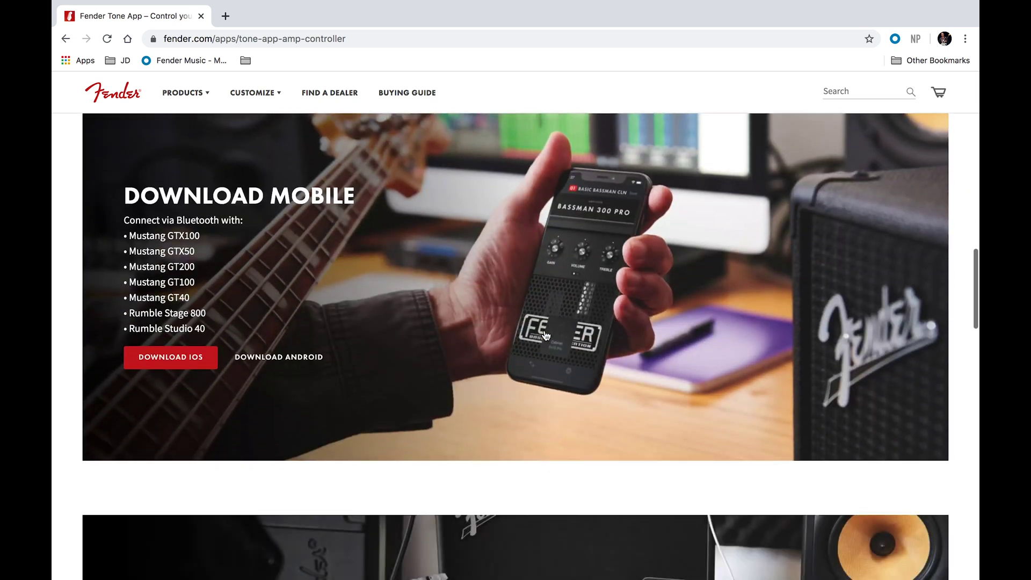
scroll(546, 335, down, 6)
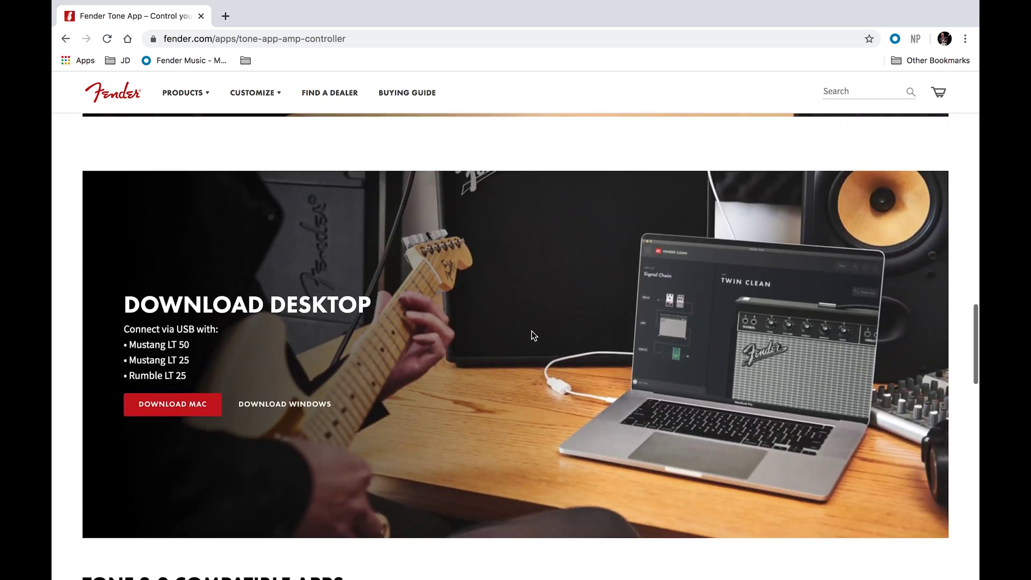
click(198, 406)
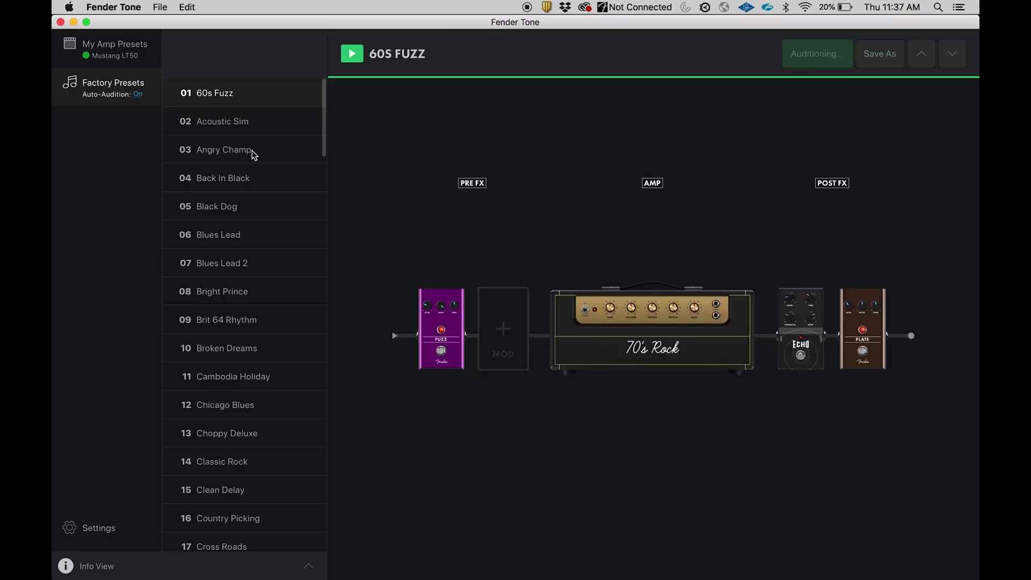
Look through the app settings, then go back to My Amp Presets showing 01 Fender Clean
scroll(254, 154, down, 20)
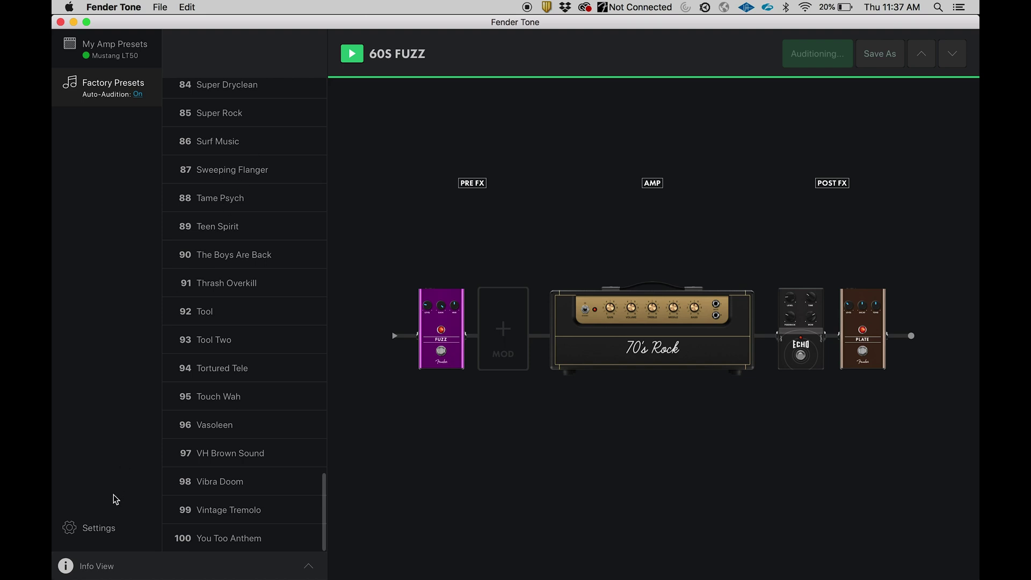
click(102, 529)
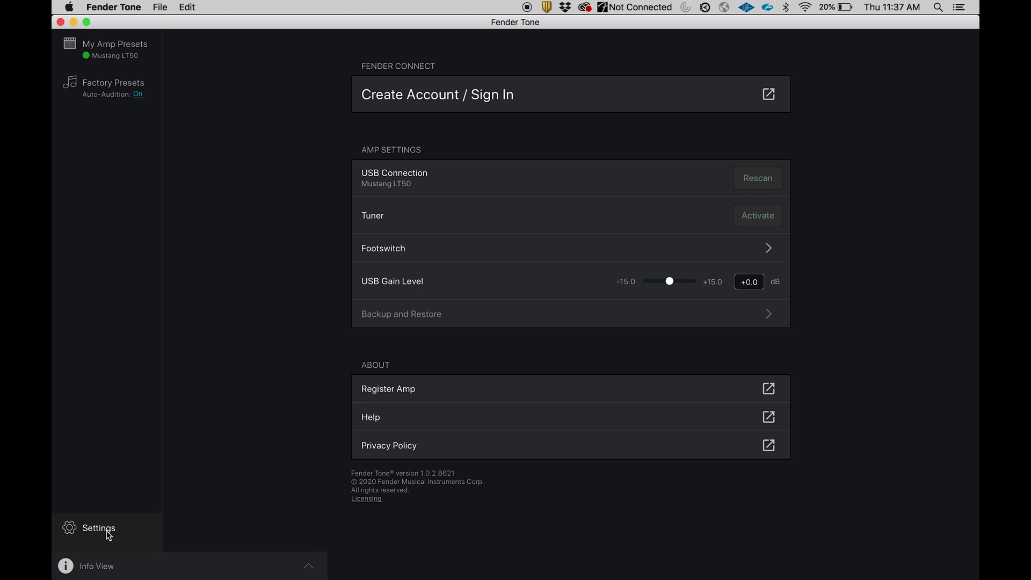
click(114, 53)
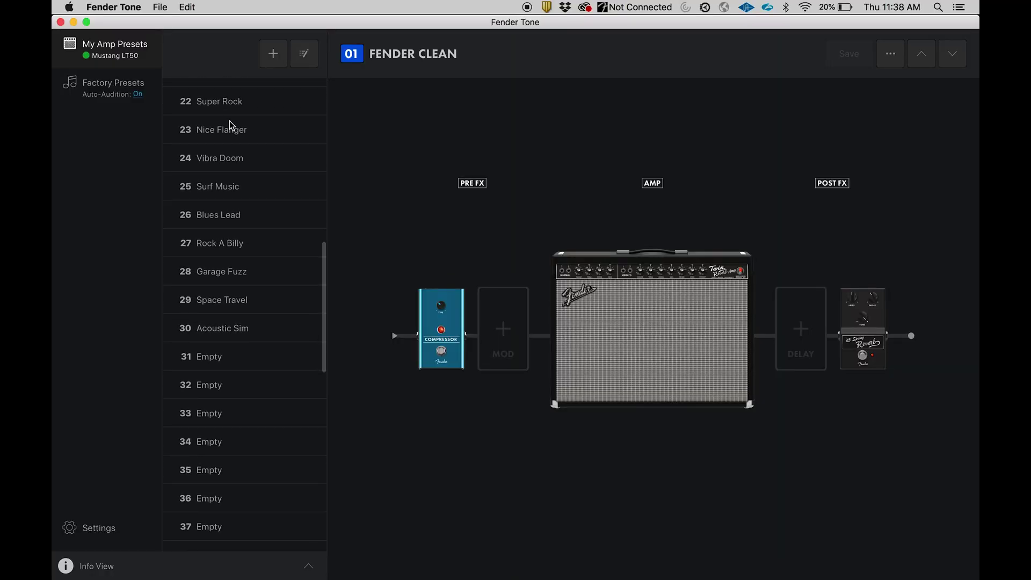
scroll(230, 125, down, 3)
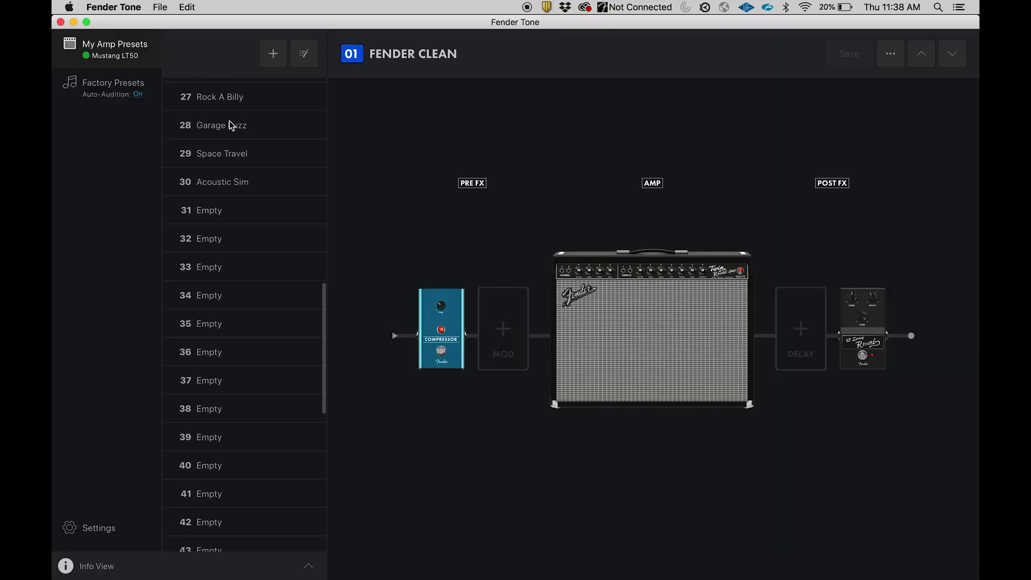
Load empty slot 31 and show its Super Clean Studio Preamp amp page
click(217, 218)
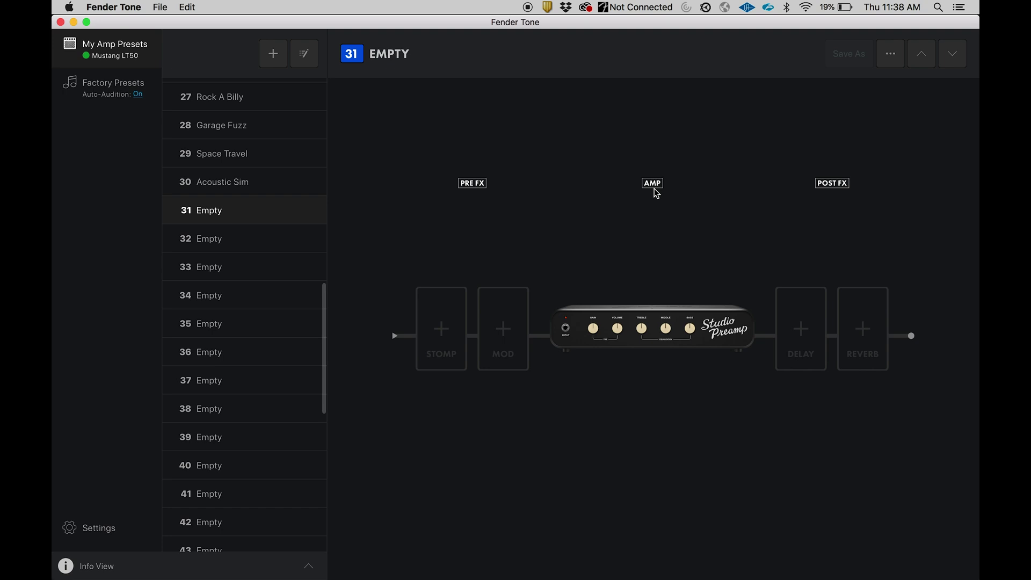
click(656, 191)
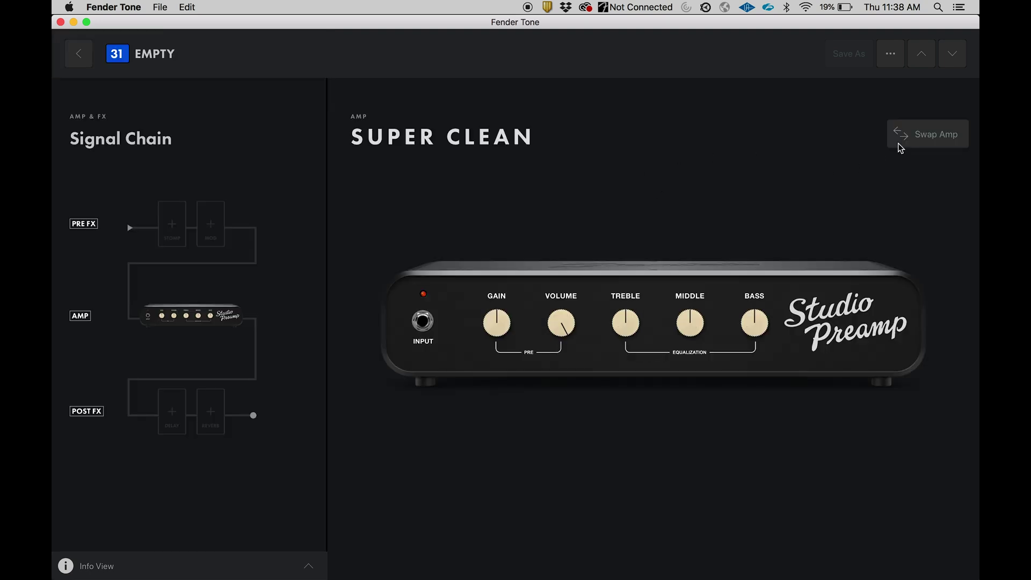
Swap preset 31's Super Clean amp for the Deluxe Cln
click(911, 138)
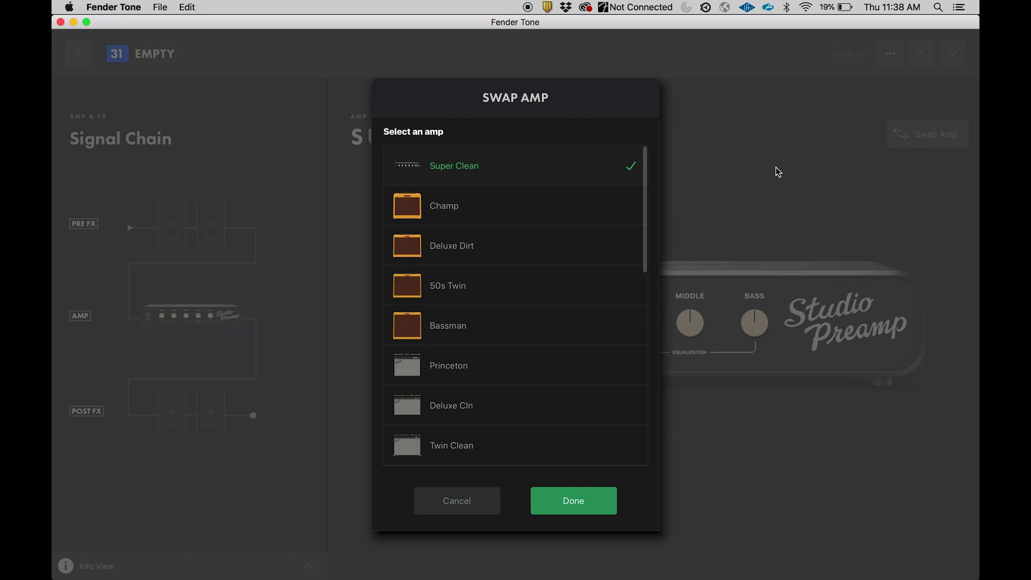
scroll(520, 238, down, 5)
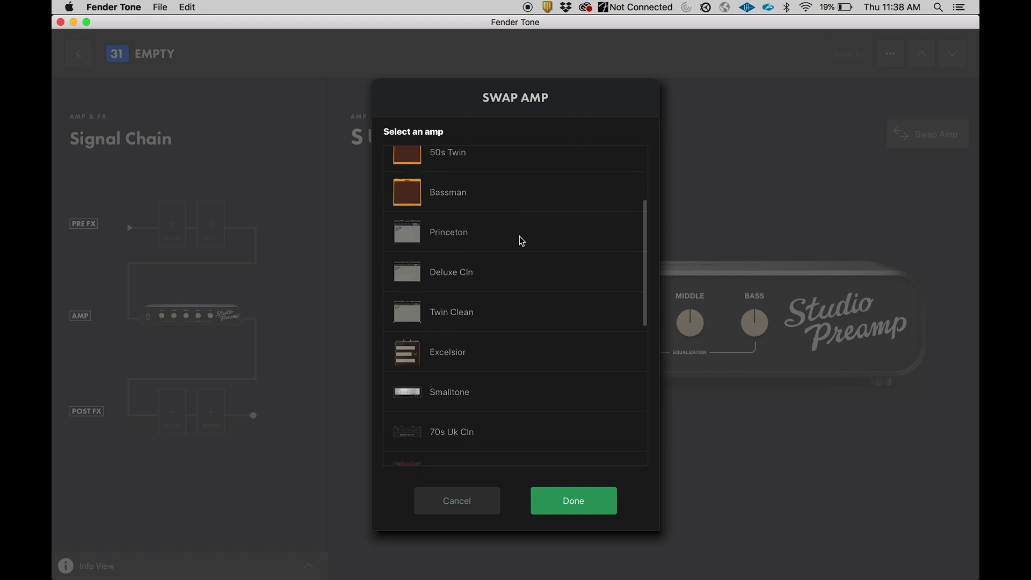
click(460, 244)
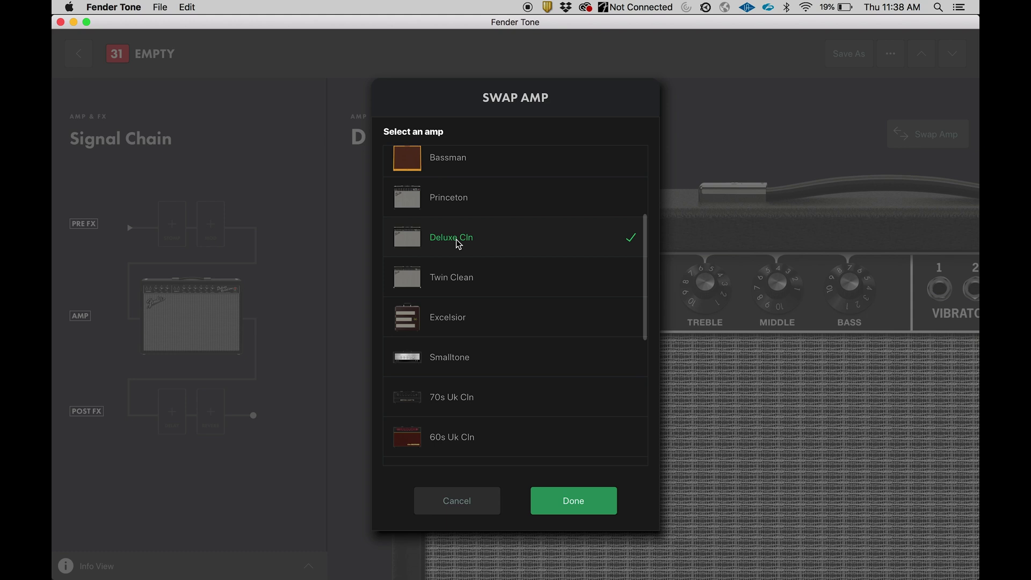
click(565, 499)
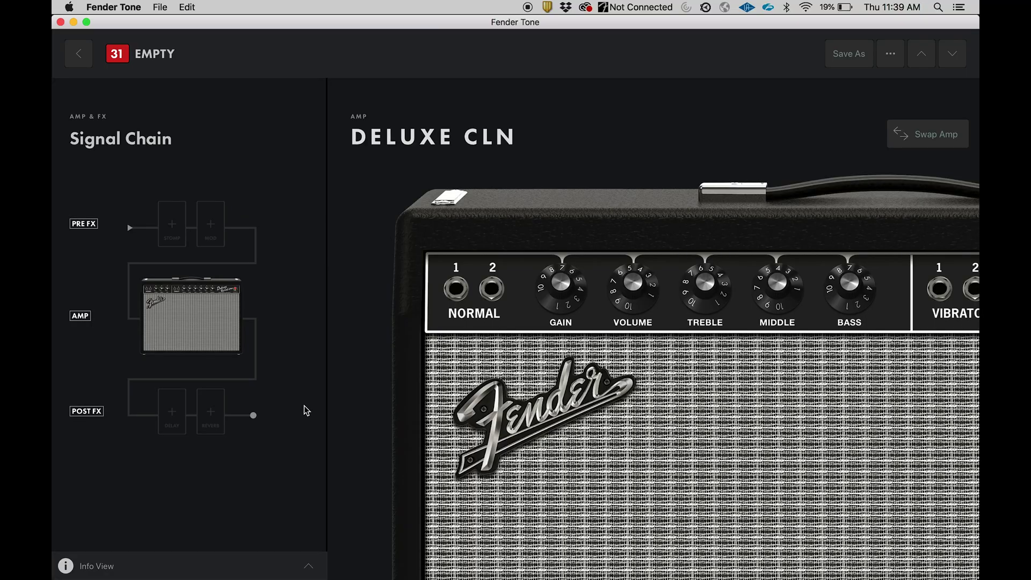
Put a Spring 65 in preset 31's empty reverb slot
click(212, 415)
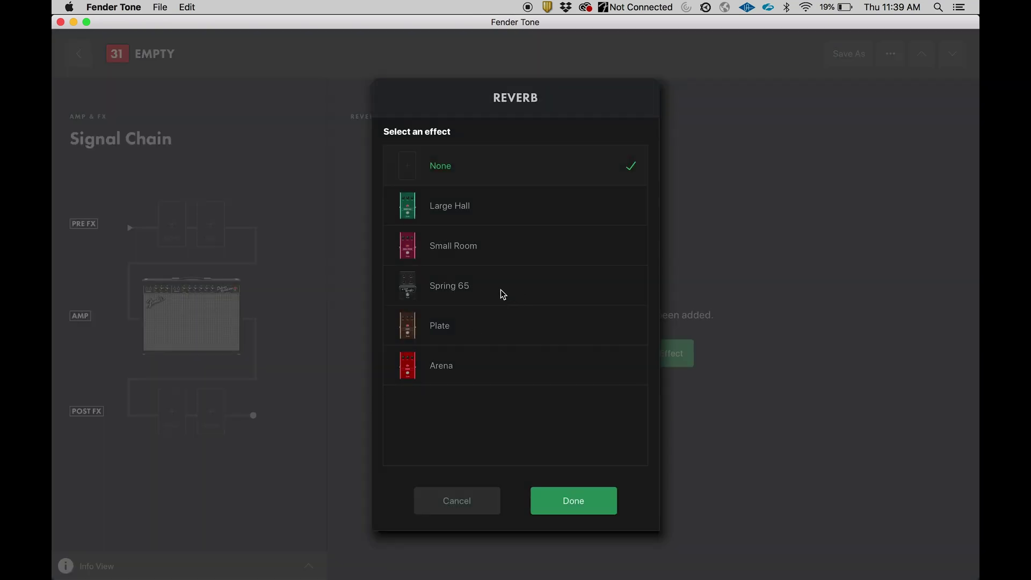
click(463, 297)
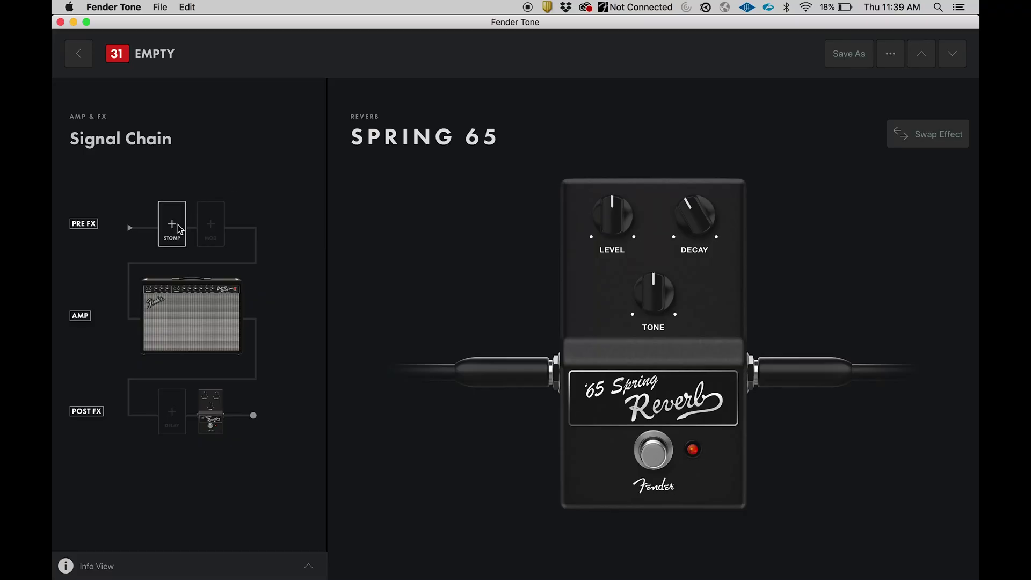
Fill the empty stompbox slot with a Blues Drive and lower its tone slightly
click(172, 226)
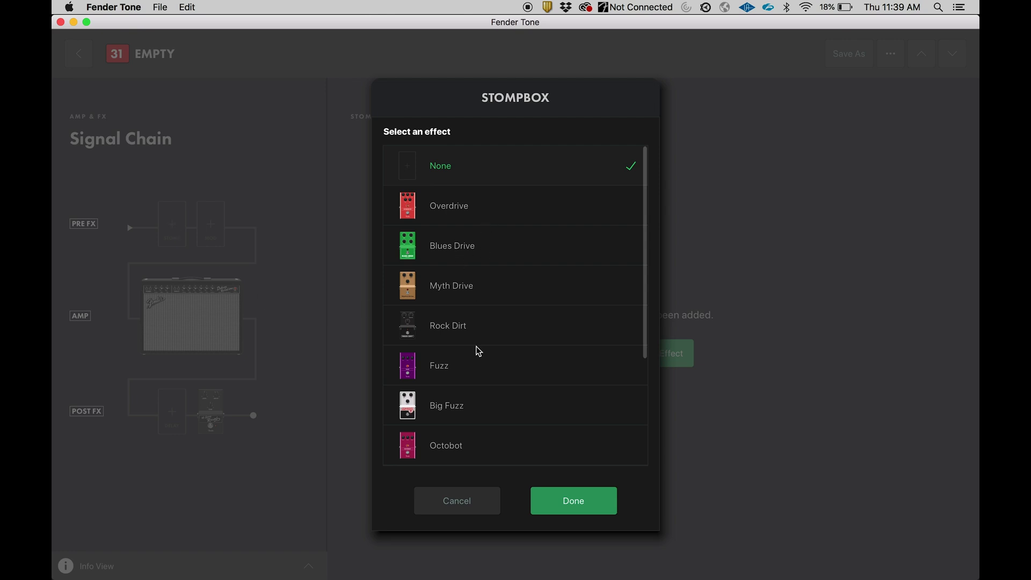
click(468, 256)
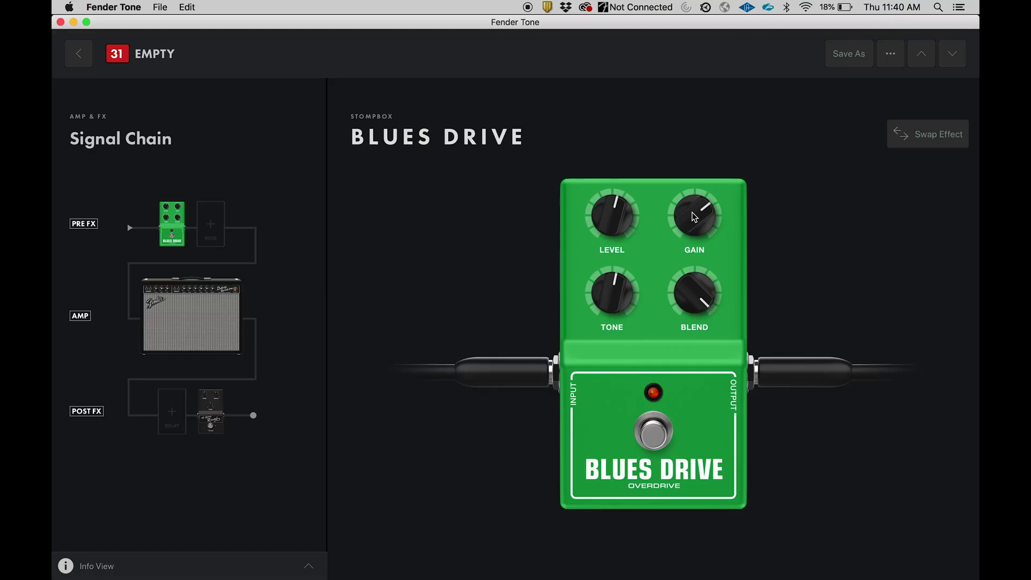
drag(613, 290, 618, 304)
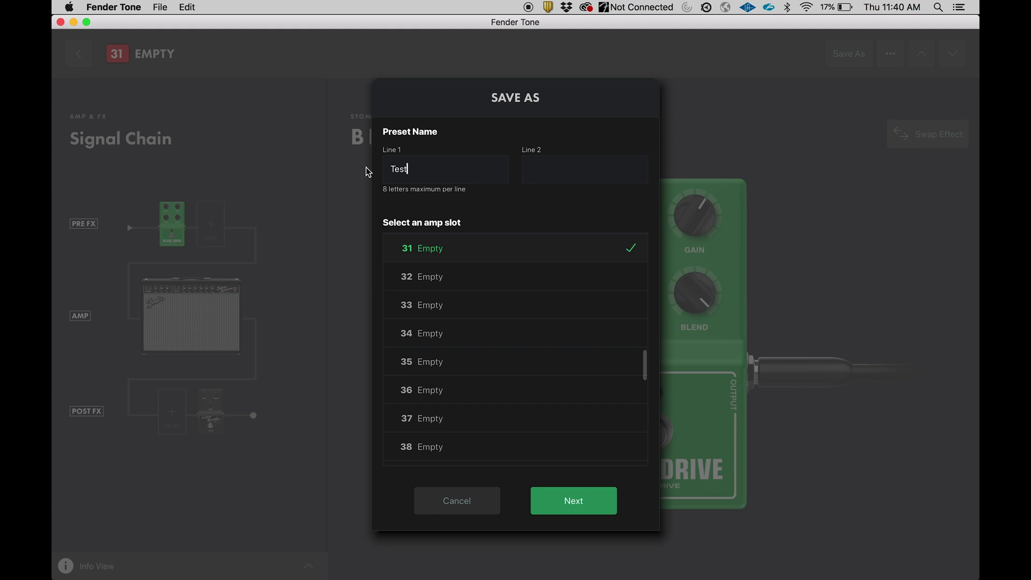
Confirm saving the preset as 'Test' in slot 31
click(574, 500)
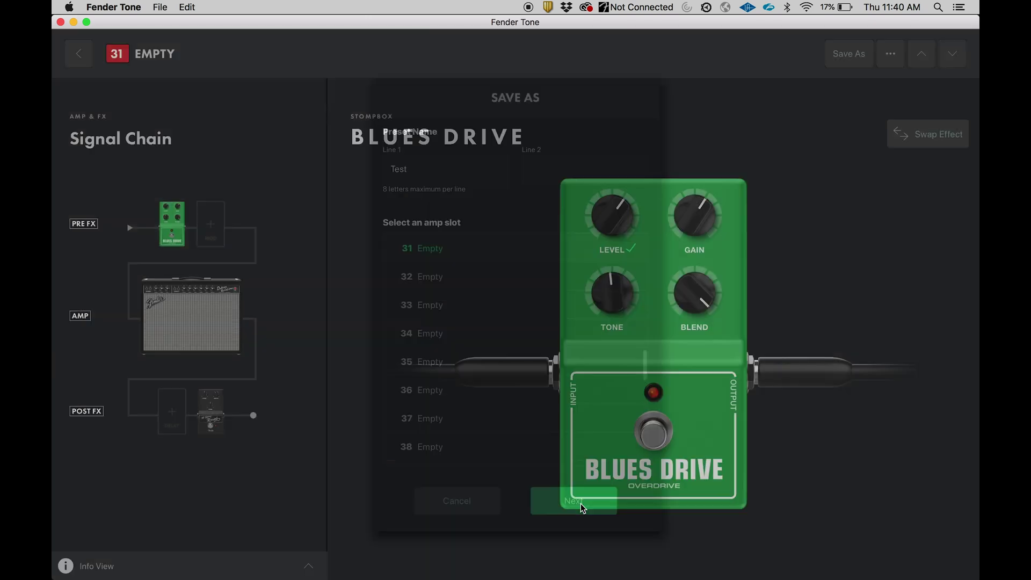